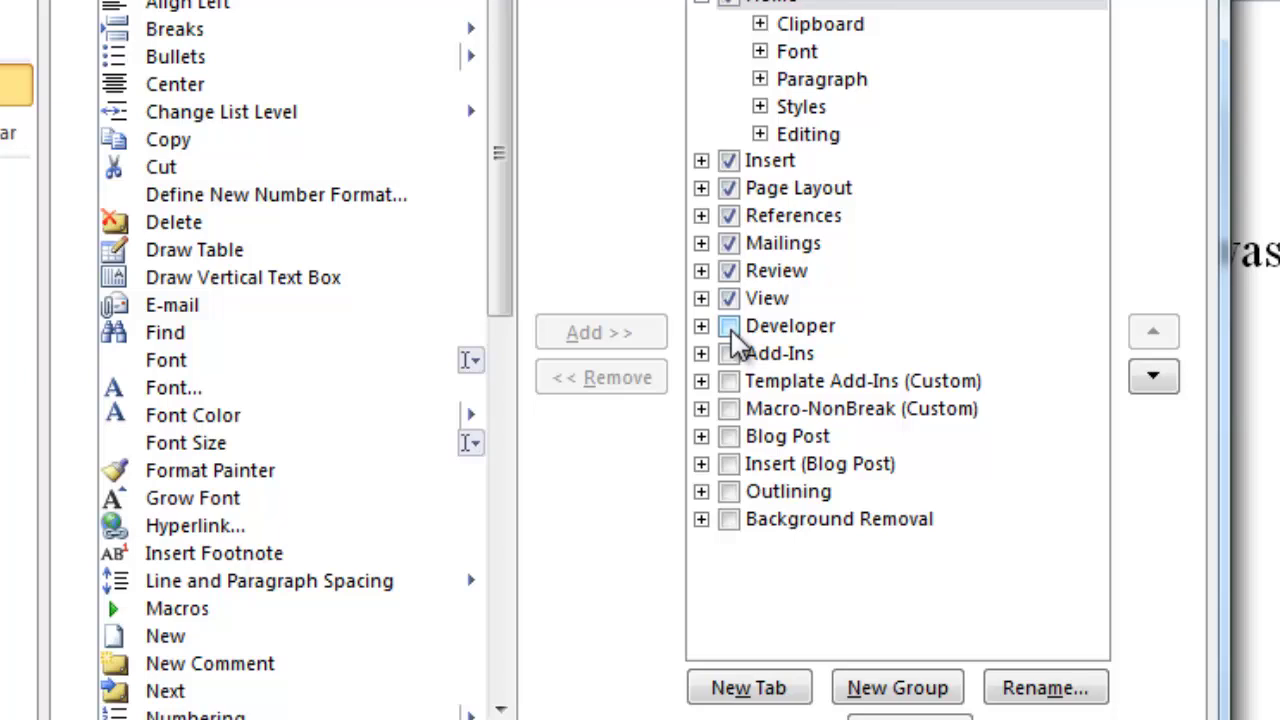
Enable the Developer tab in the ribbon customization, apply the options, and display its commands
{"action": "left_click", "coordinate": [730, 327]}
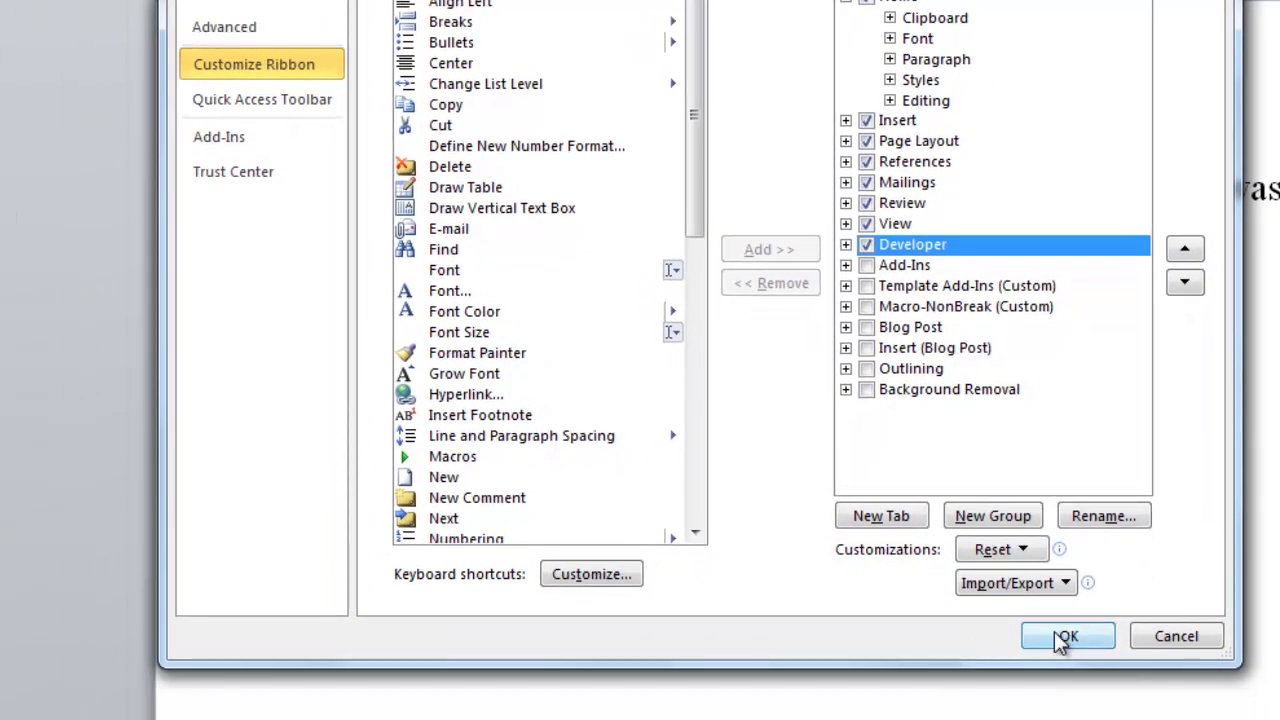
{"action": "left_click", "coordinate": [1062, 638]}
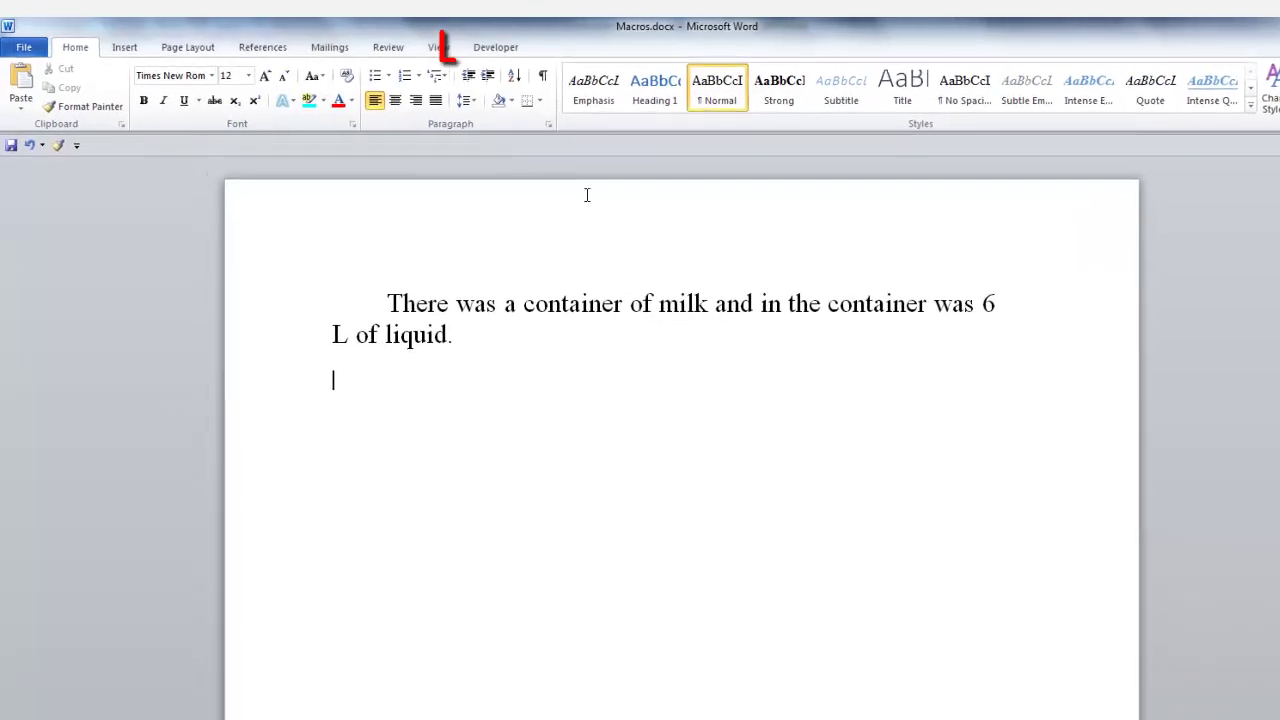
{"action": "left_click", "coordinate": [495, 49]}
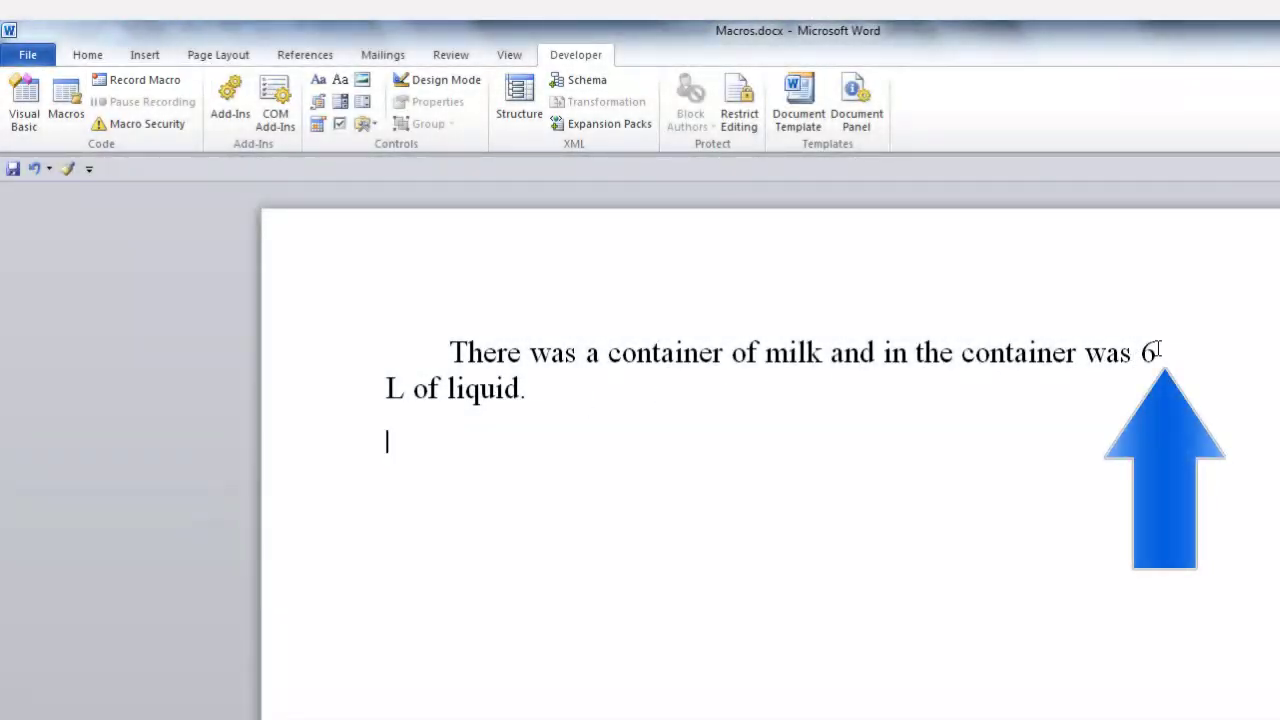
Start recording a macro named NonBreakingSpace, stored in All Documents (Normal.dotm), with the cursor directly after the 6 in the sentence
{"action": "left_click", "coordinate": [1158, 350]}
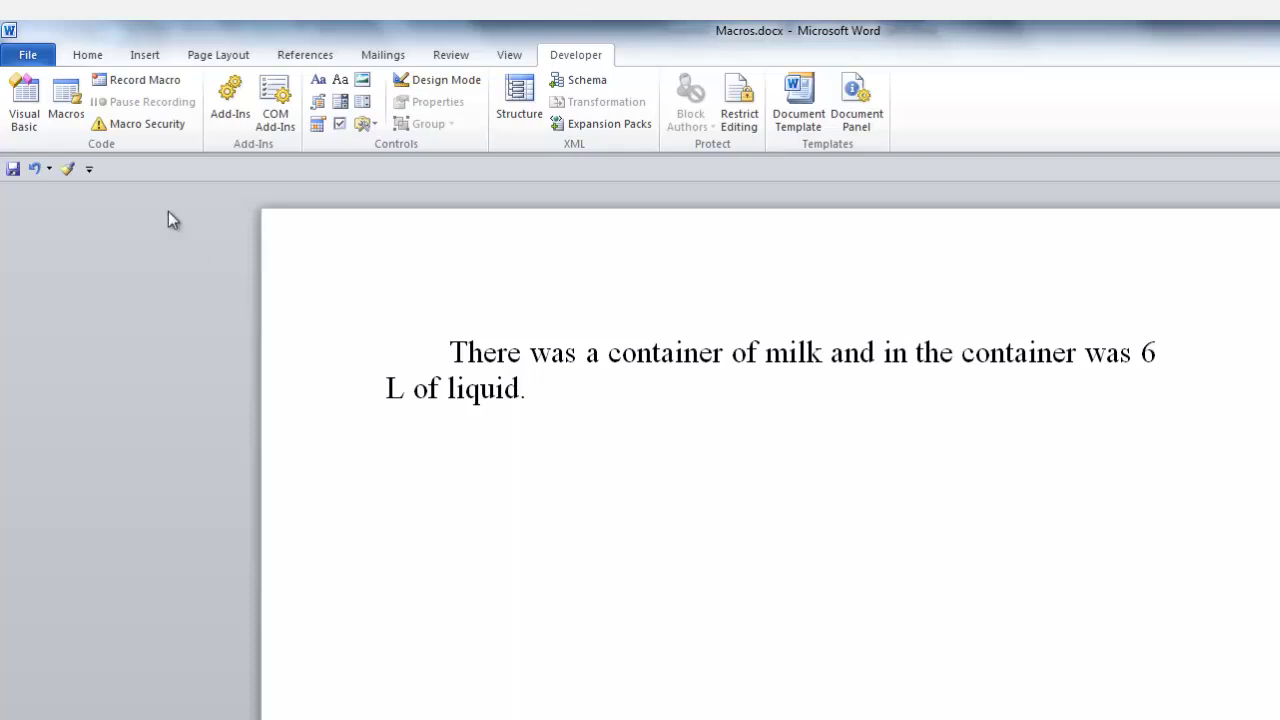
{"action": "left_click", "coordinate": [126, 82]}
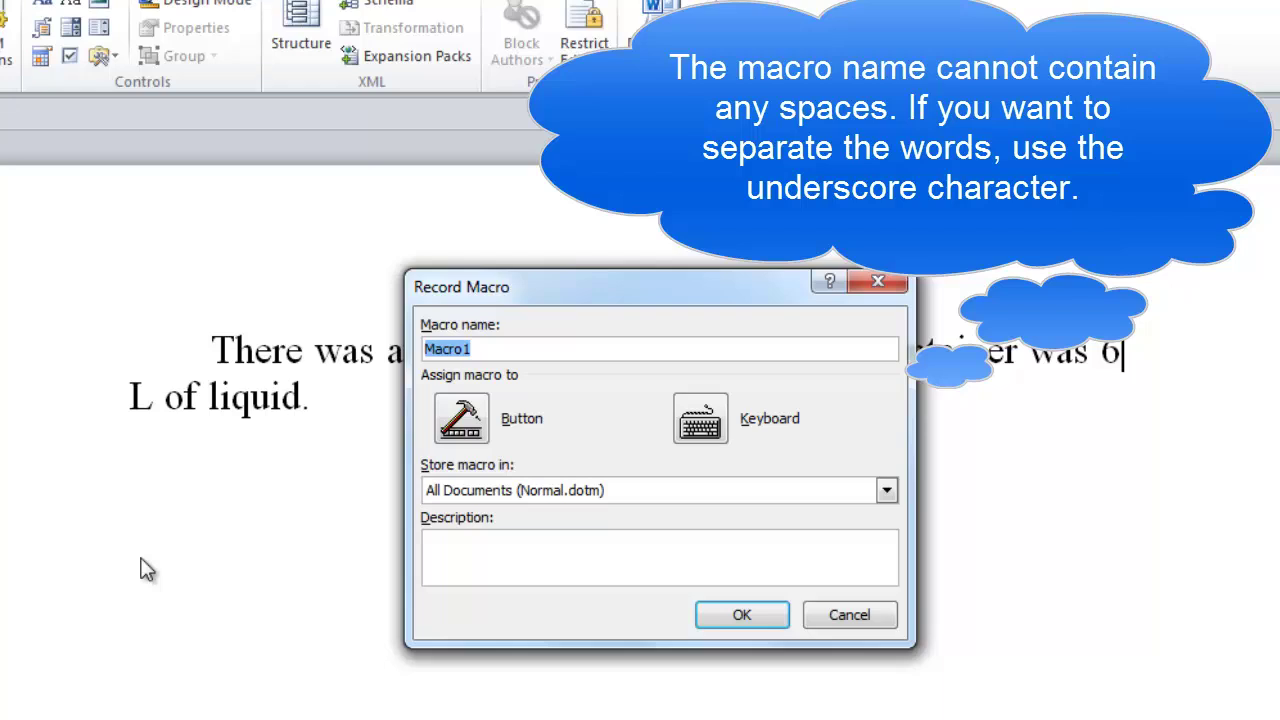
{"action": "type", "text": "NonBreakingSpace"}
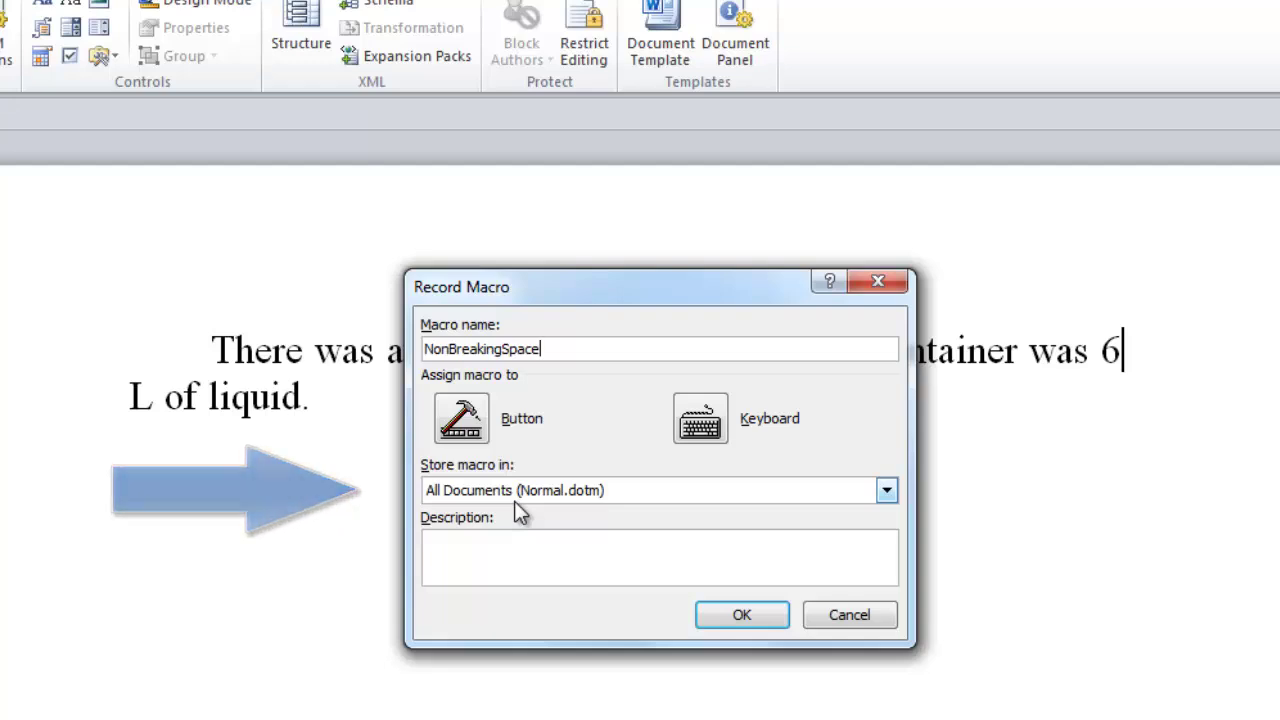
{"action": "left_click", "coordinate": [886, 490]}
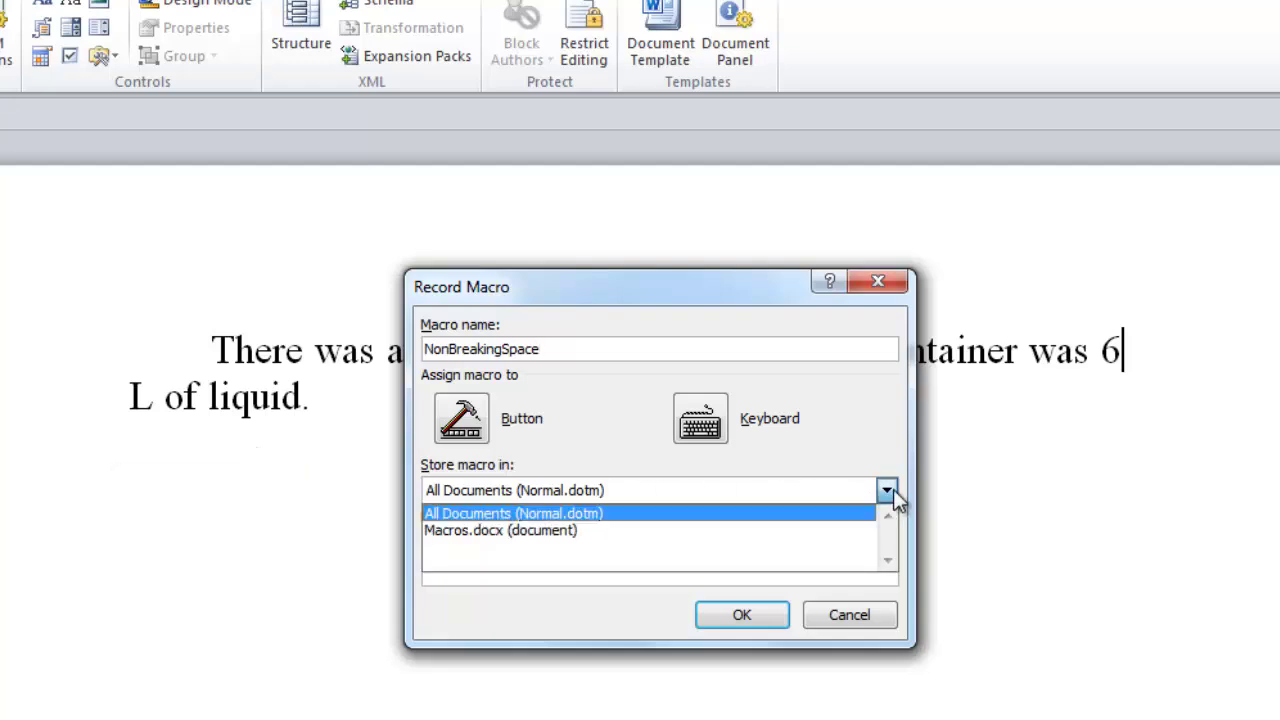
{"action": "left_click", "coordinate": [622, 510]}
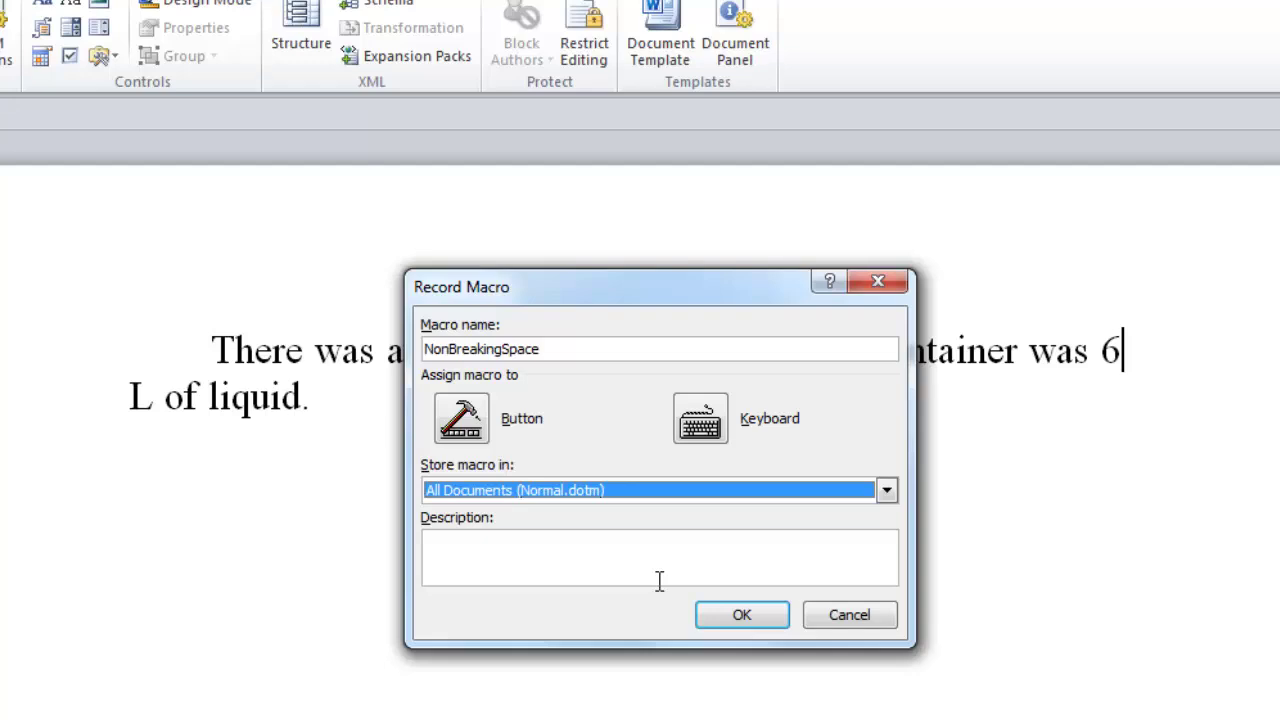
{"action": "left_click", "coordinate": [506, 552]}
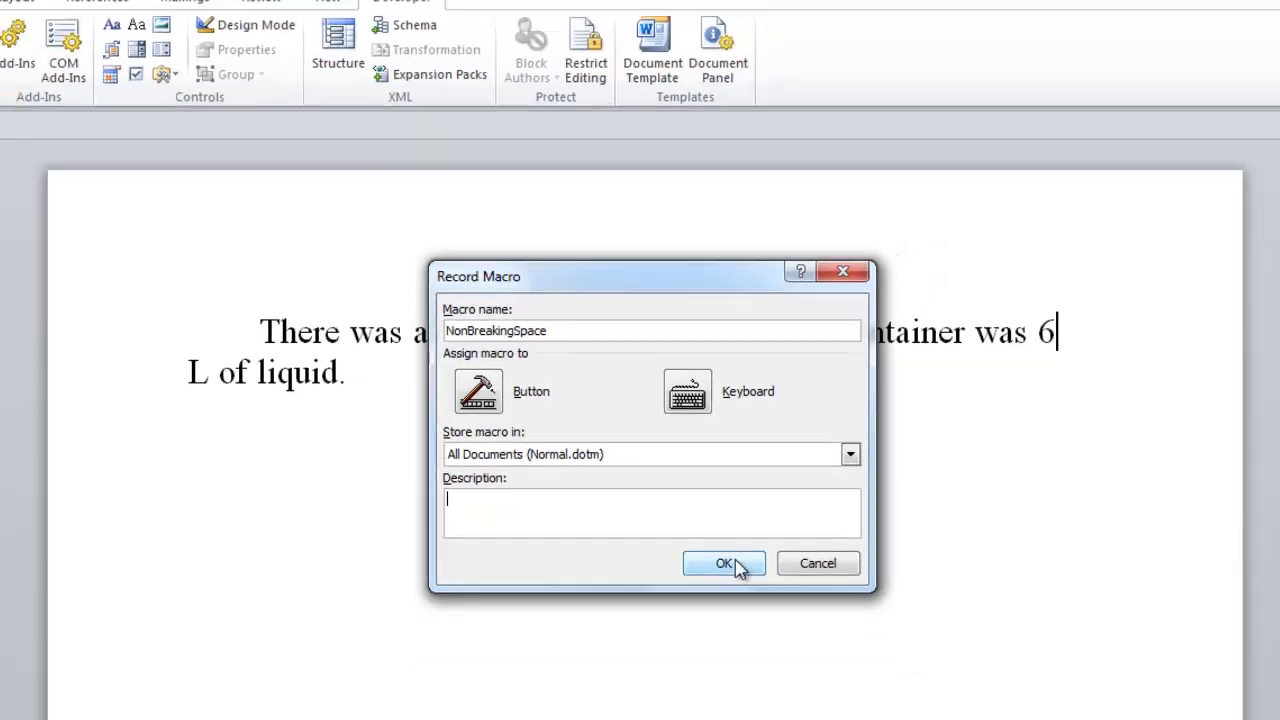
{"action": "left_click", "coordinate": [741, 614]}
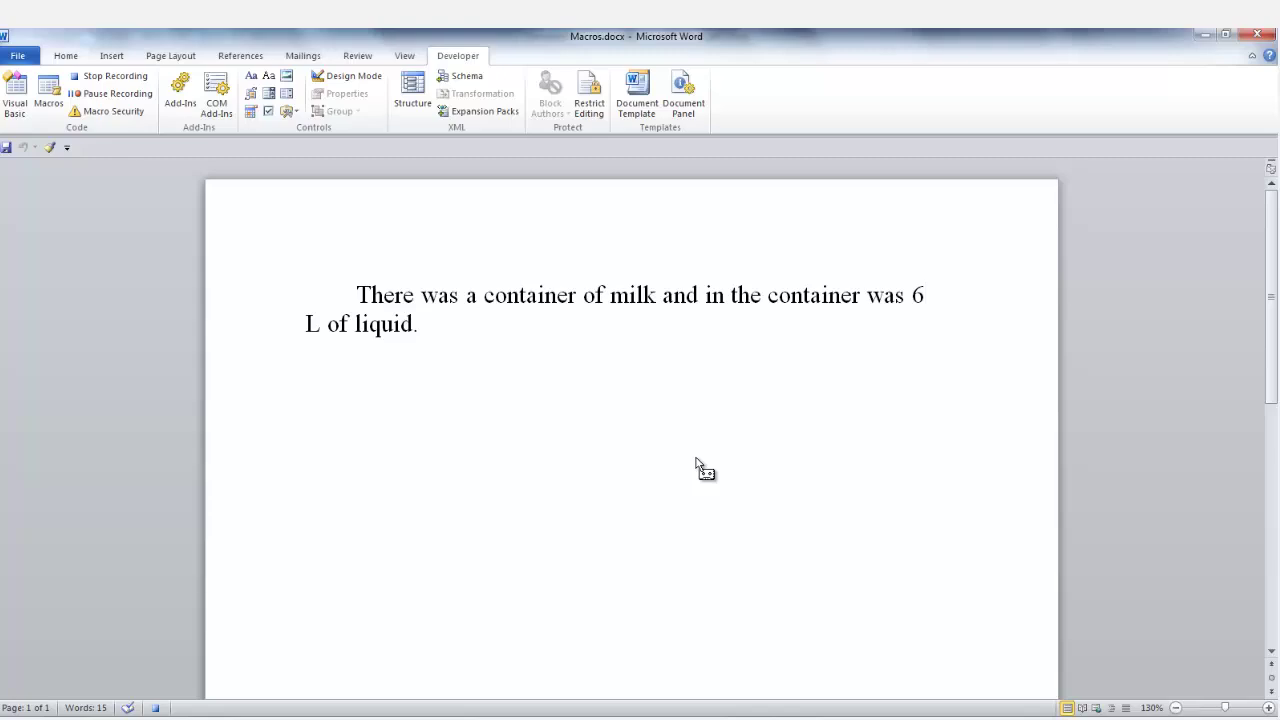
Replace the ordinary space between "6" and "L" with a single nonbreaking space
{"action": "key", "text": "ctrl+shift+space"}
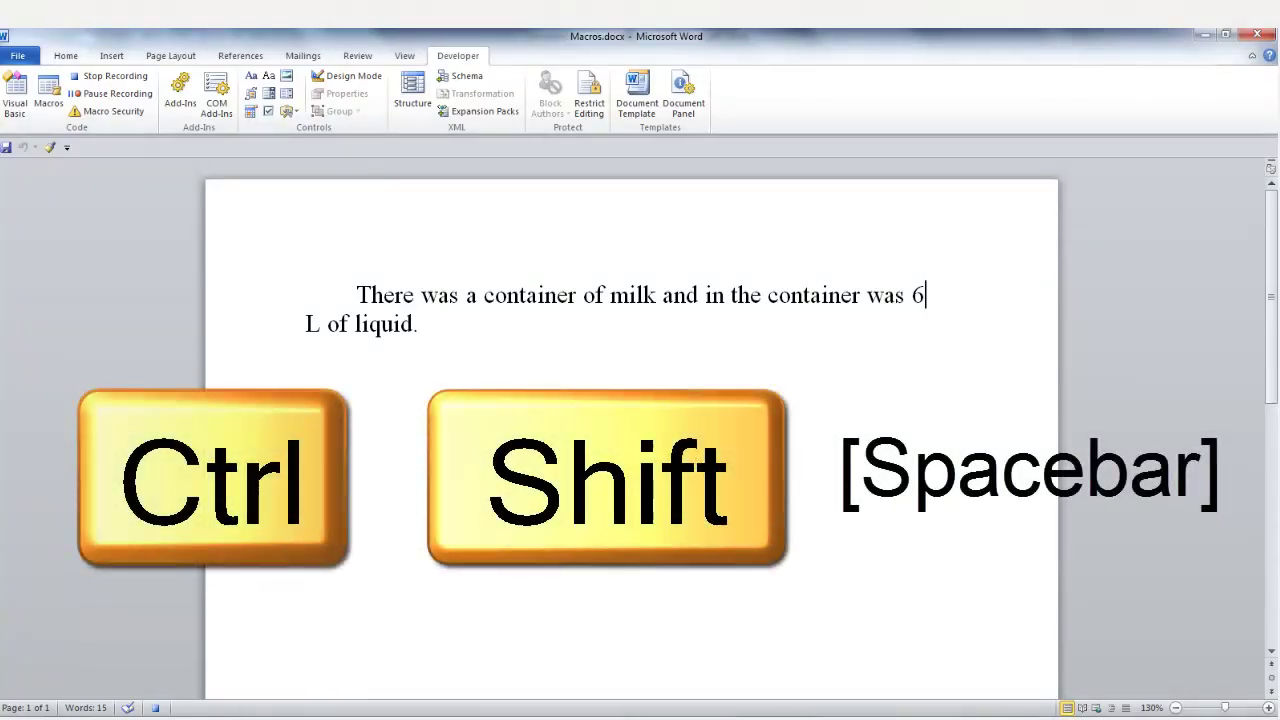
{"action": "key", "text": "Delete"}
{"action": "key", "text": "ctrl+shift+space"}
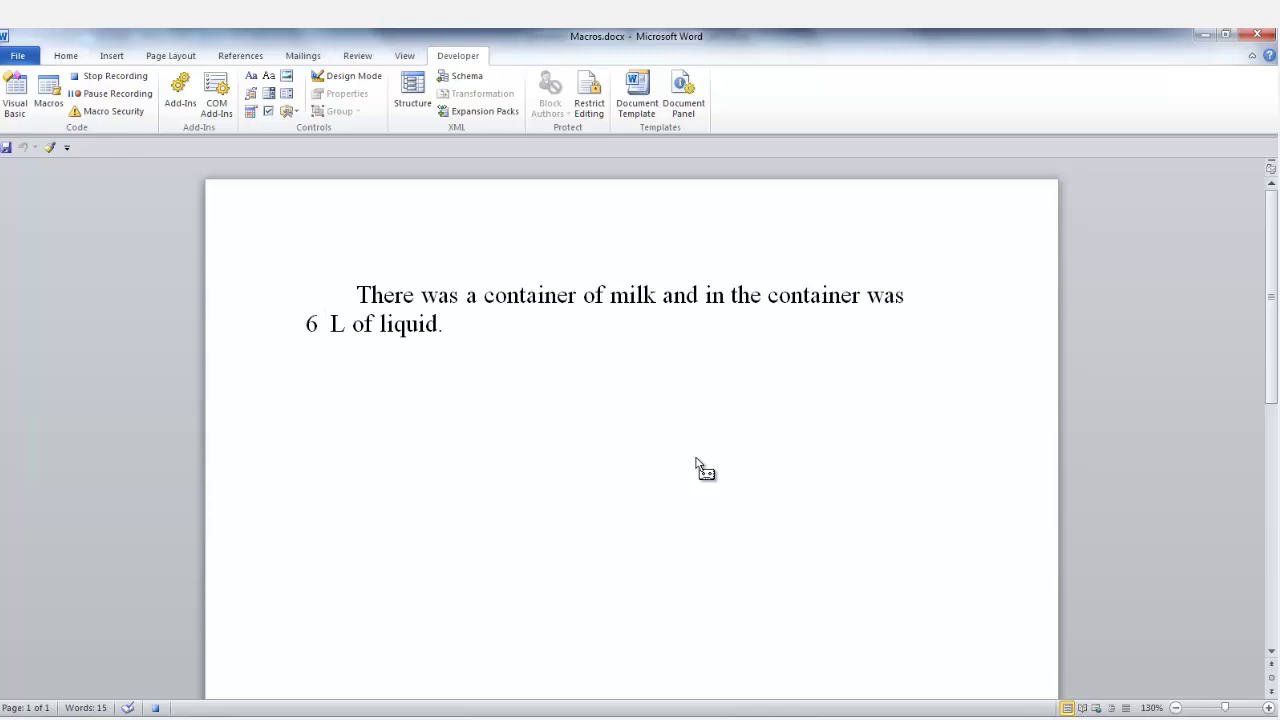
{"action": "key", "text": "BackSpace"}
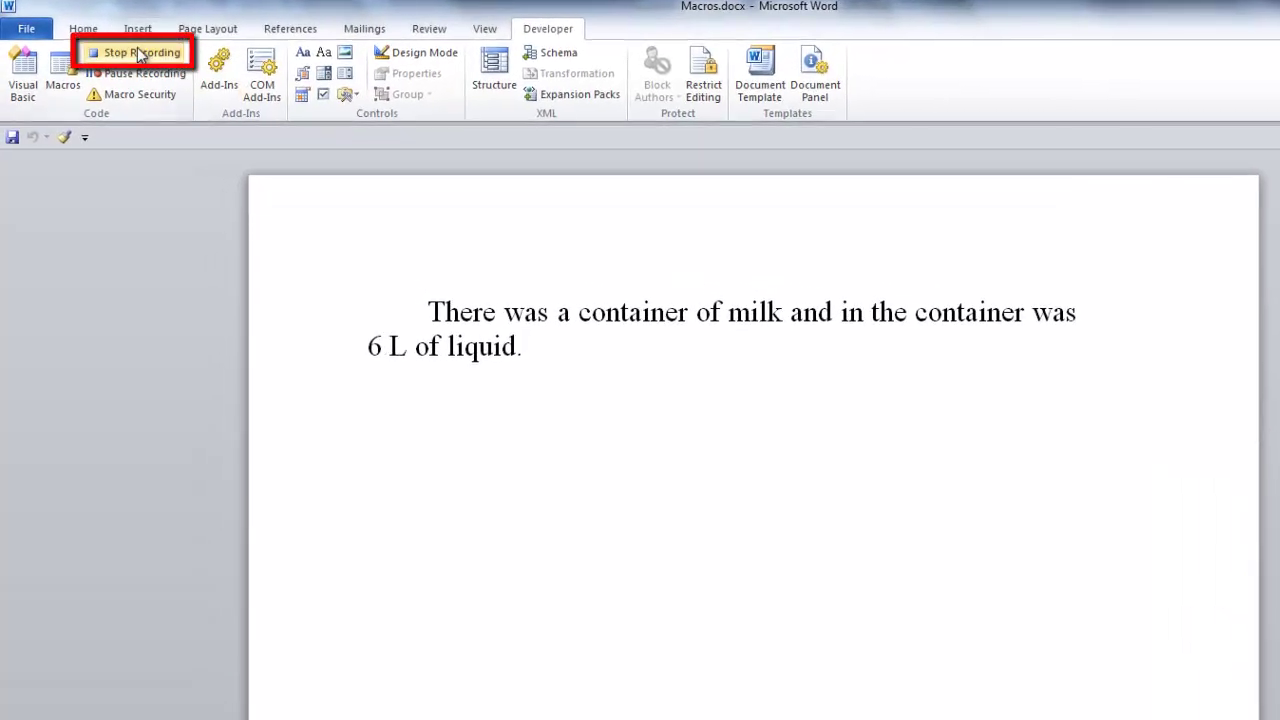
Stop the macro recording and check the list of available macros, leaving it without running anything
{"action": "left_click", "coordinate": [137, 50]}
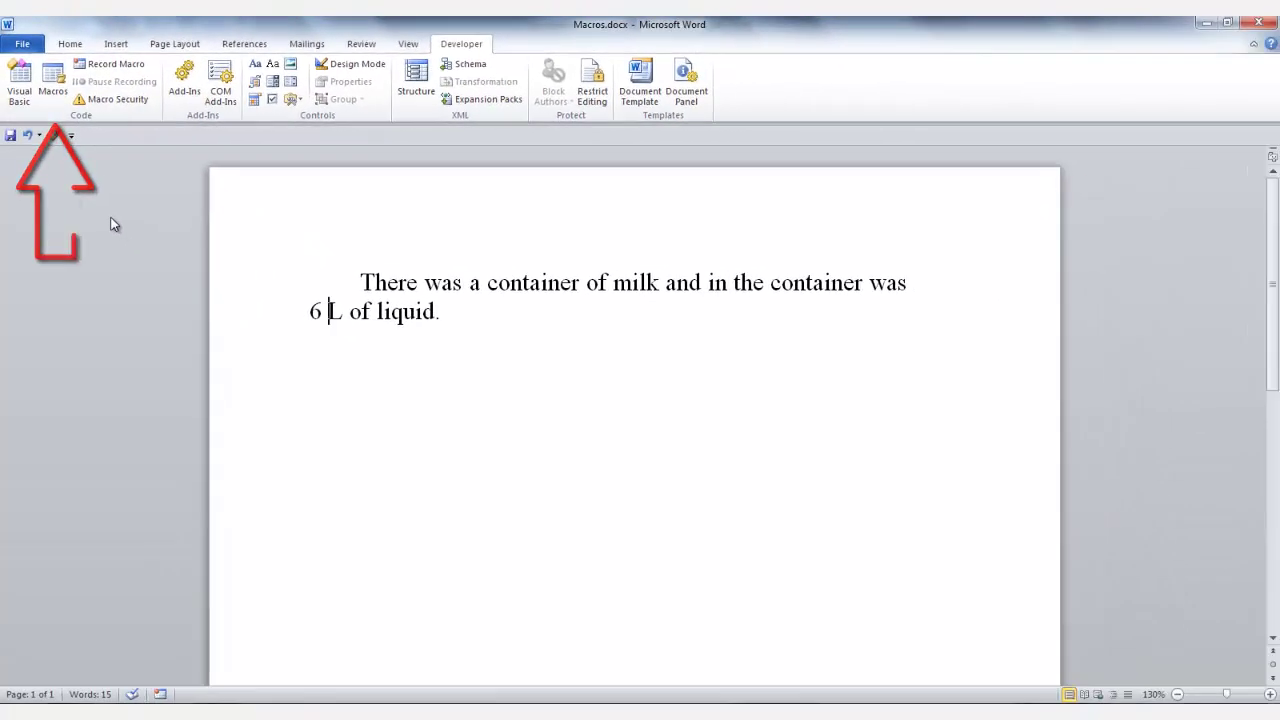
{"action": "left_click", "coordinate": [55, 88]}
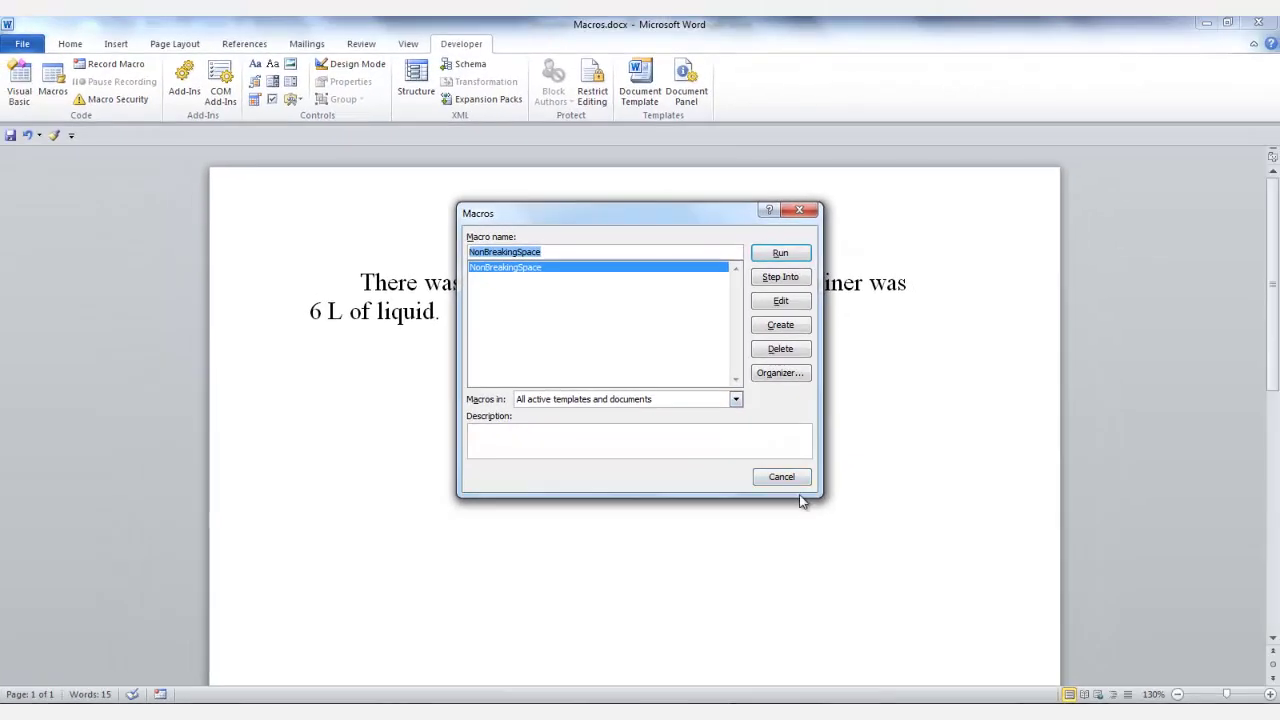
{"action": "left_click", "coordinate": [780, 477]}
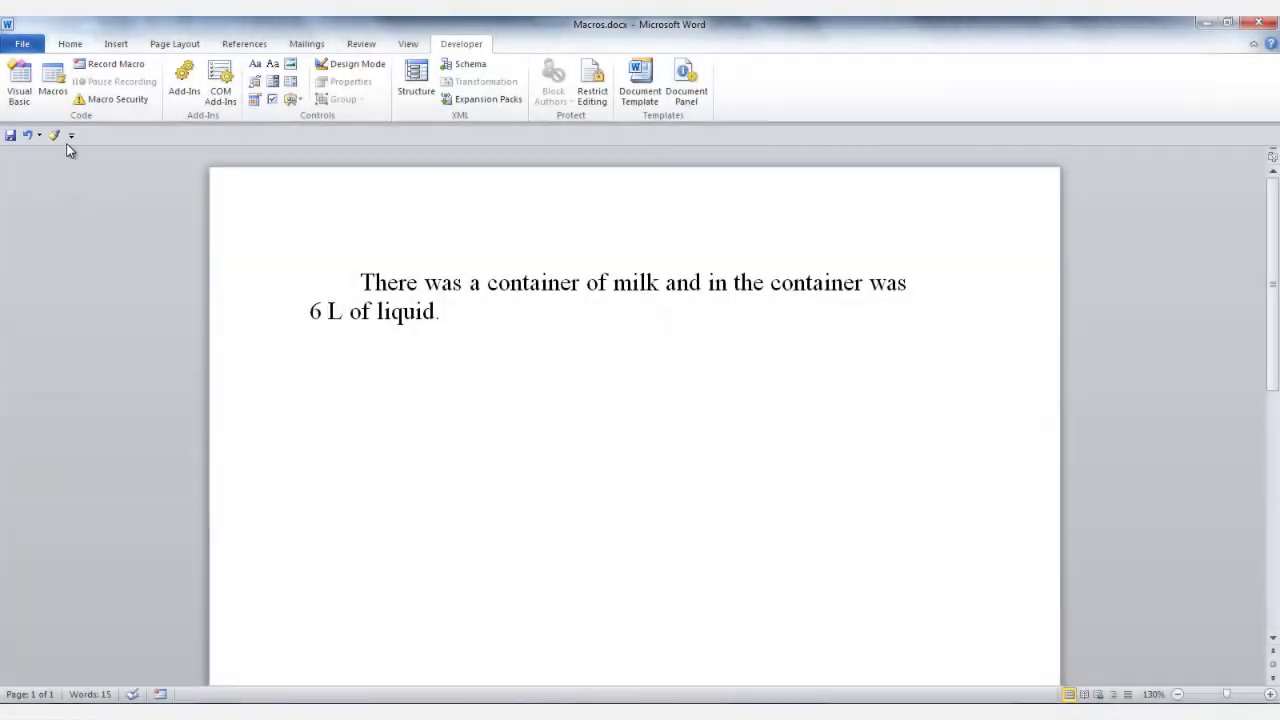
Add the NonBreakingSpace macro to the Quick Access Toolbar commands
{"action": "left_click", "coordinate": [71, 136]}
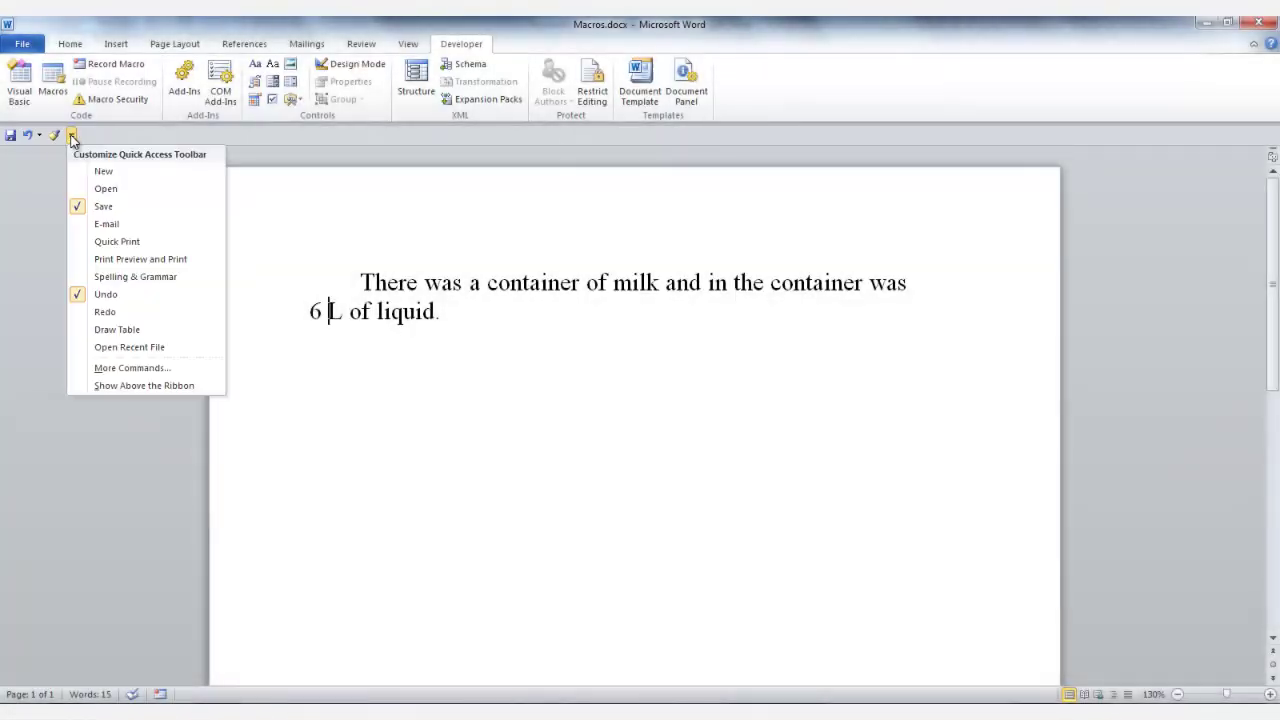
{"action": "left_click", "coordinate": [168, 369]}
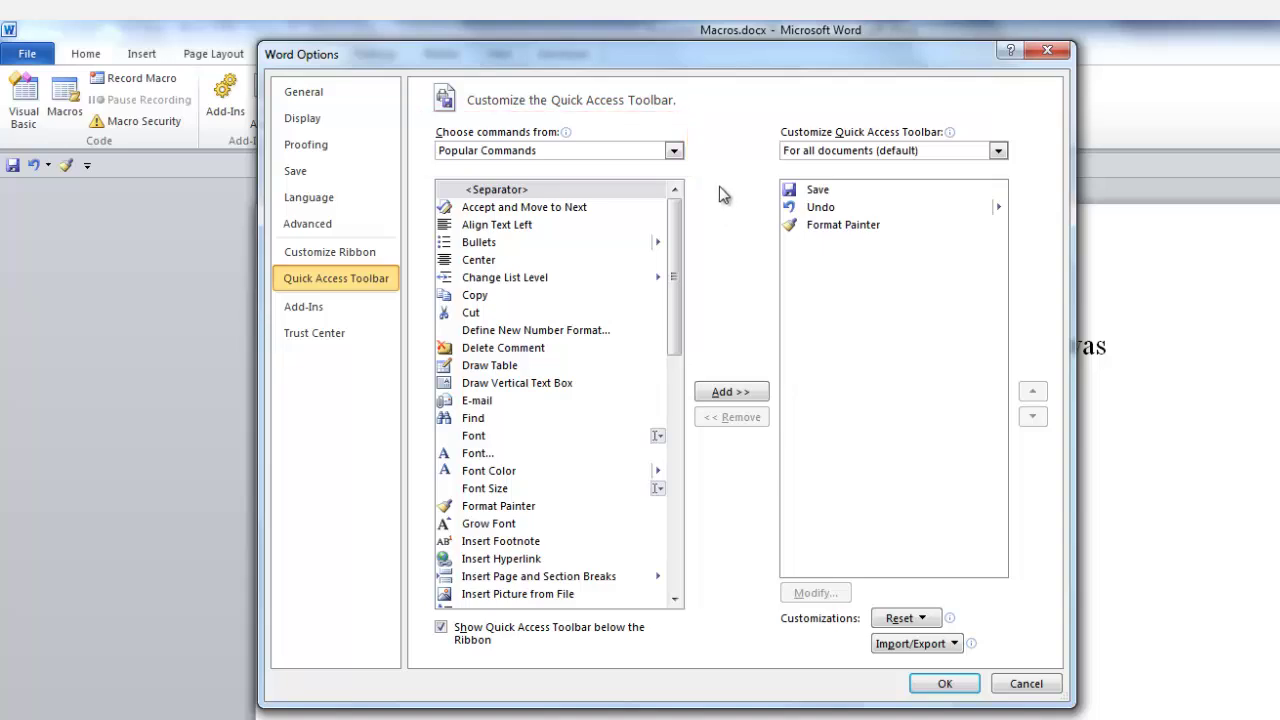
{"action": "left_click", "coordinate": [674, 150]}
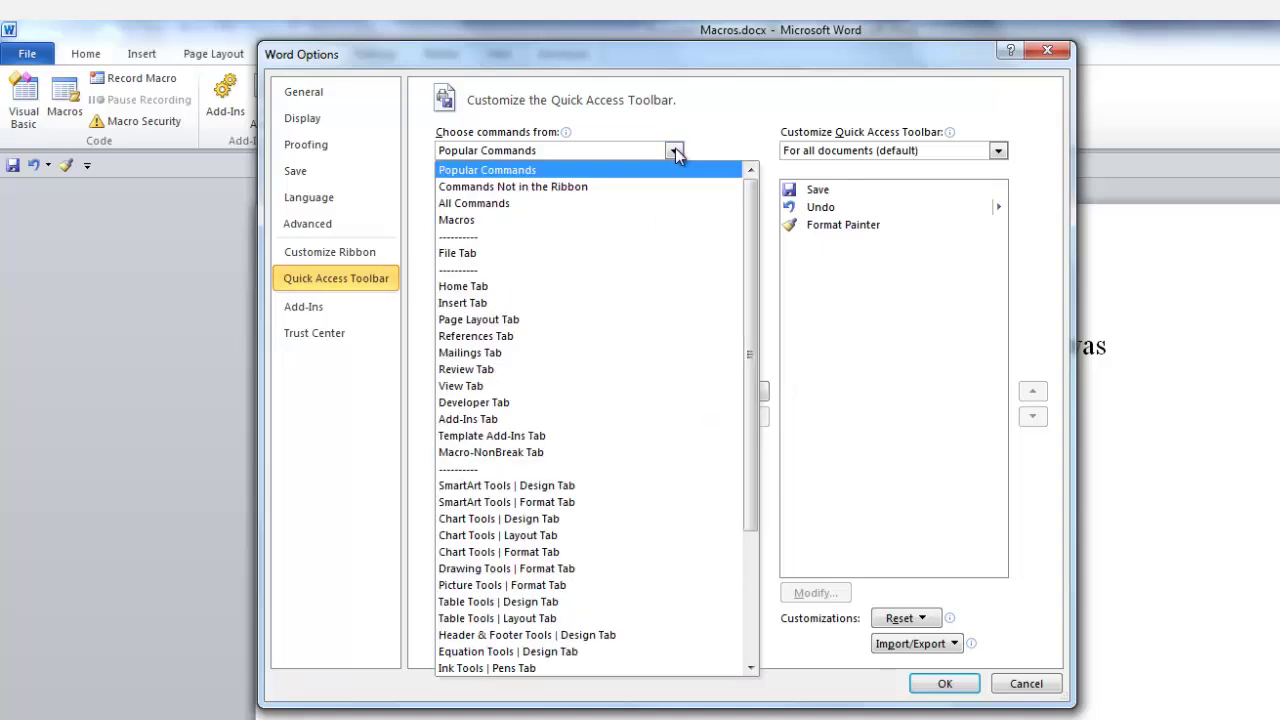
{"action": "left_click", "coordinate": [631, 220]}
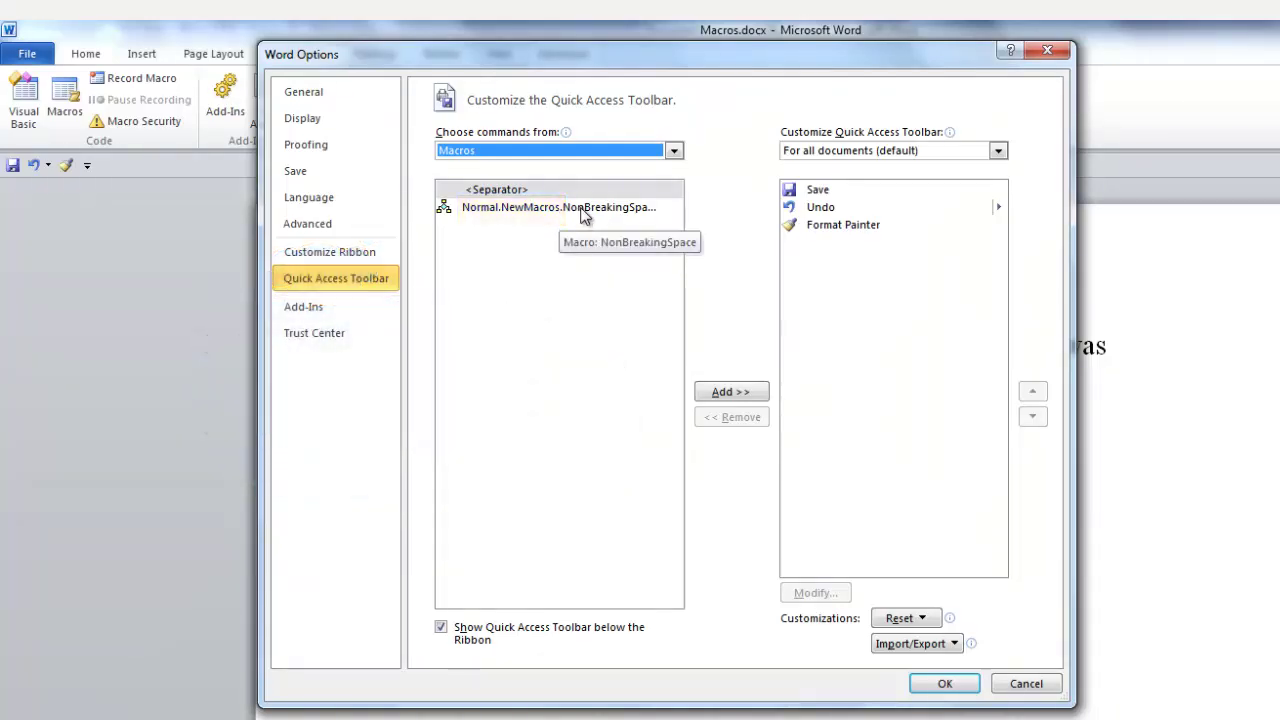
{"action": "left_click", "coordinate": [584, 214]}
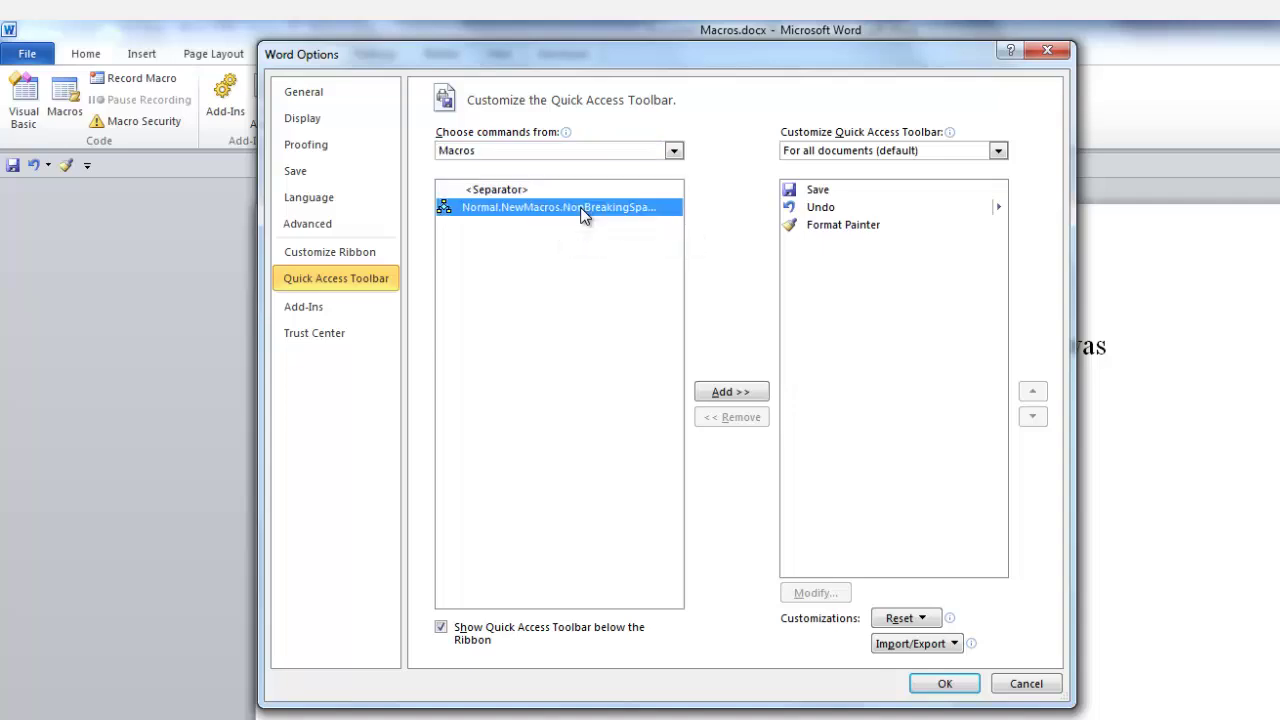
{"action": "left_click", "coordinate": [731, 392]}
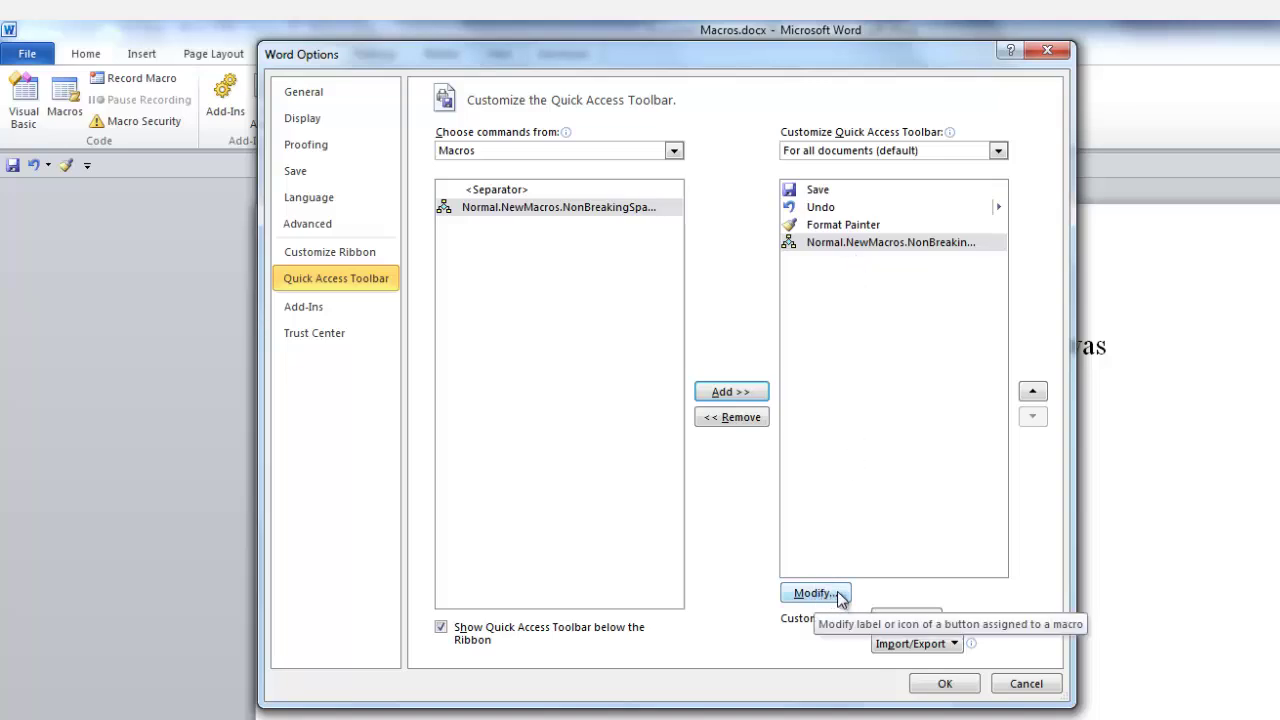
Assign the yellow smiley face symbol to the macro's Quick Access Toolbar button
{"action": "left_click", "coordinate": [910, 244]}
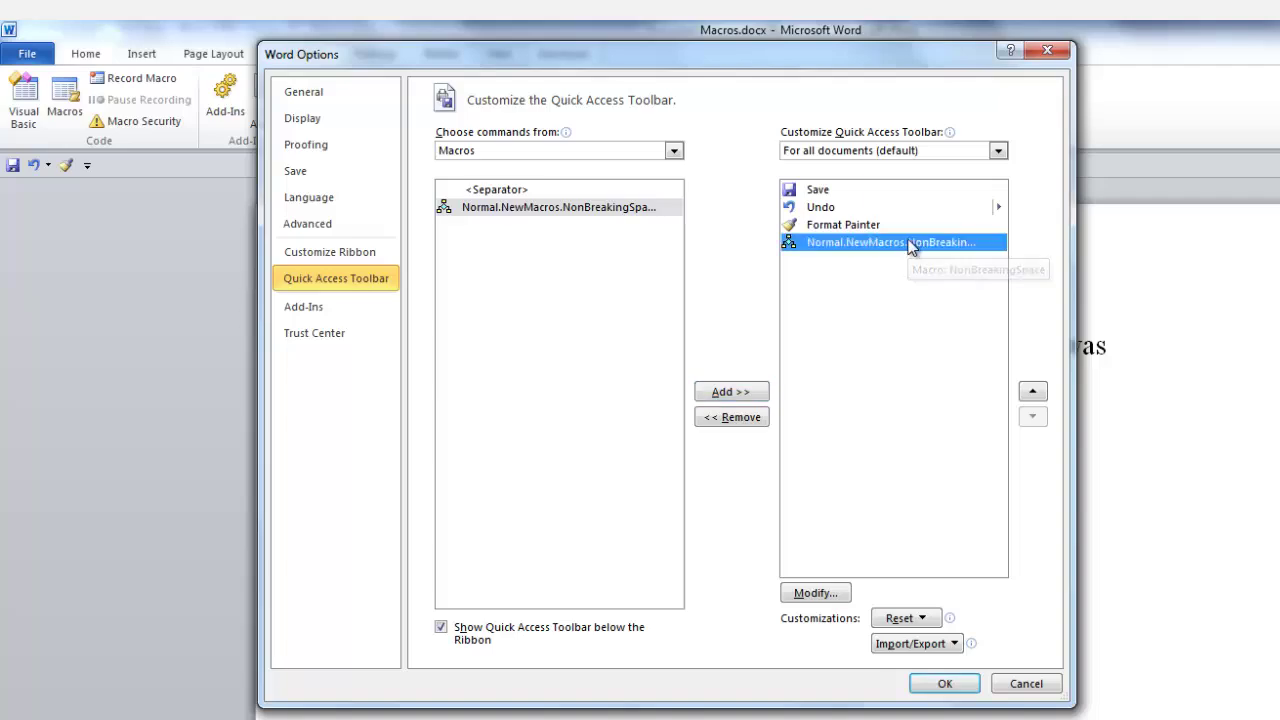
{"action": "left_click", "coordinate": [812, 594]}
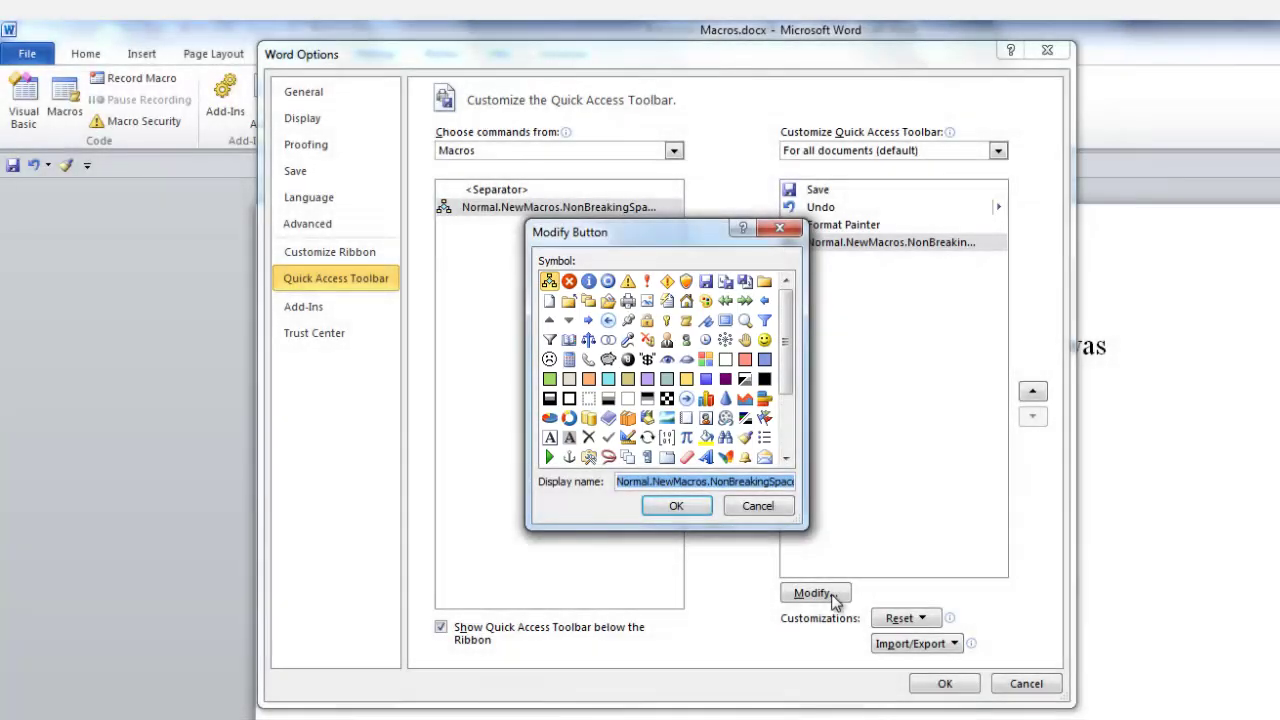
{"action": "left_click", "coordinate": [764, 340]}
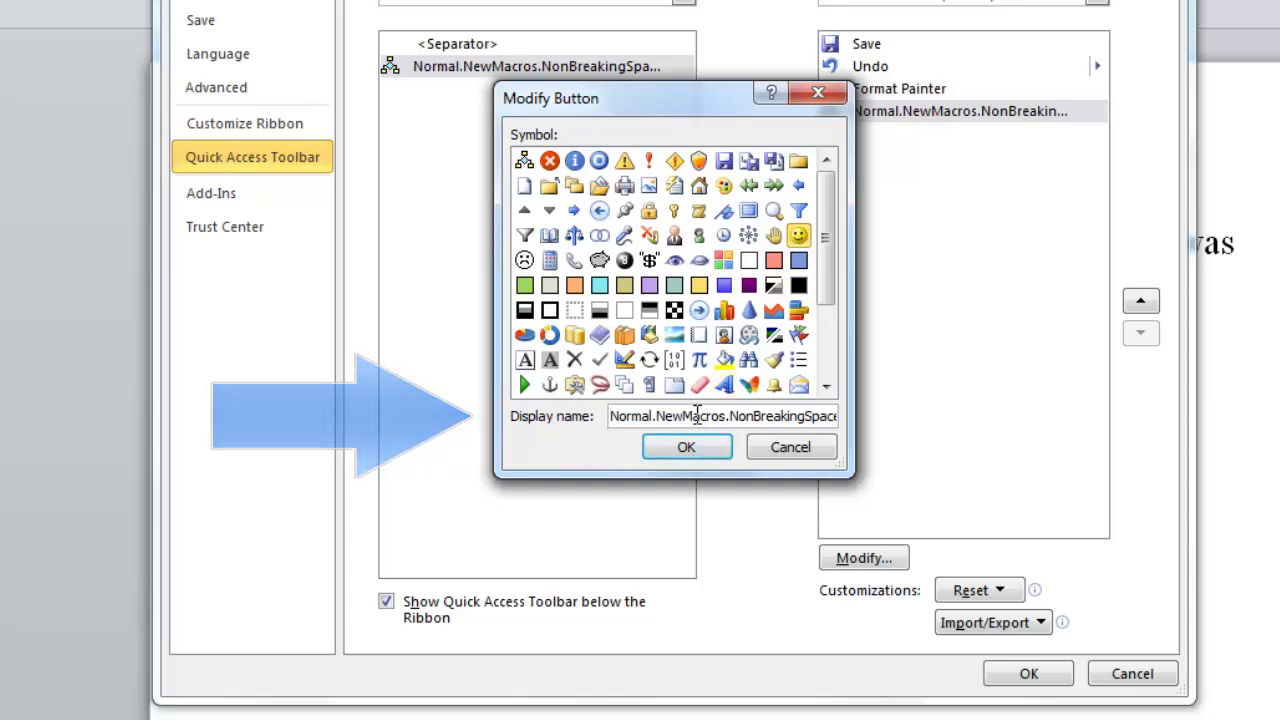
Shorten the macro button's display name to NonBreakingSpace and apply the Quick Access Toolbar customization
{"action": "double_click", "coordinate": [726, 415]}
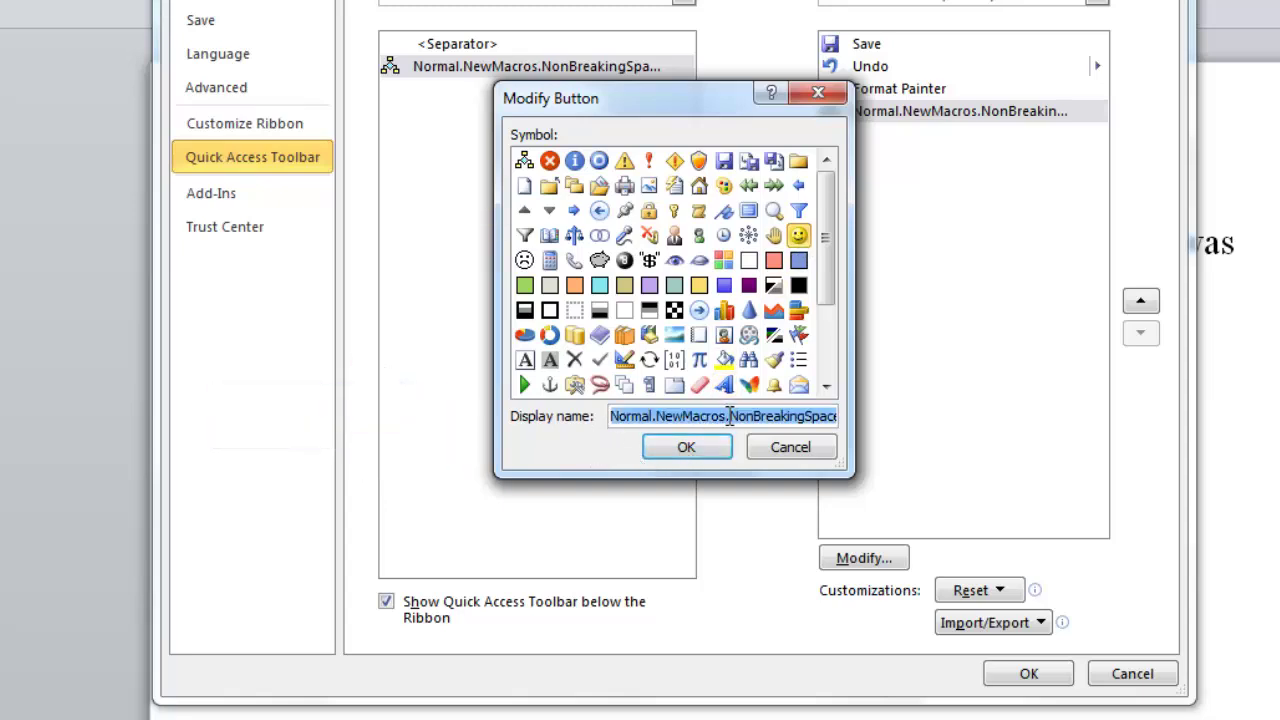
{"action": "left_click", "coordinate": [728, 416]}
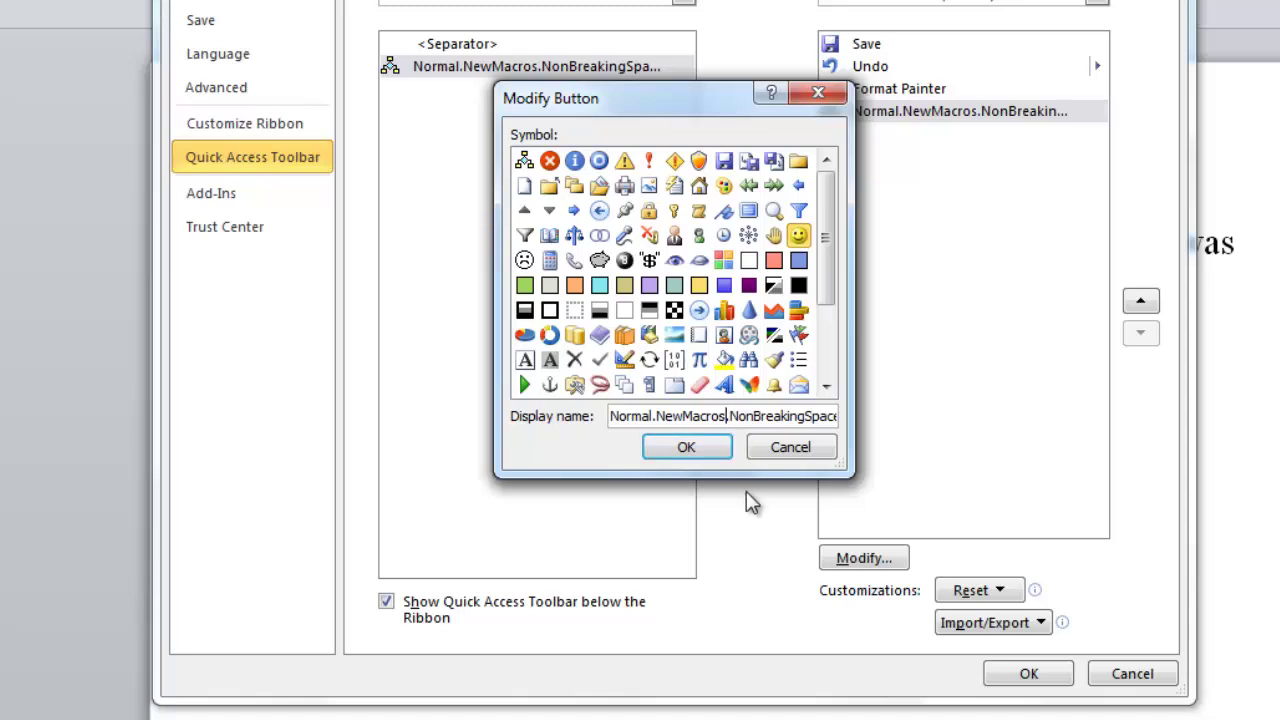
{"action": "key", "text": "BackSpace"}
{"action": "key", "text": "BackSpace"}
{"action": "key", "text": "BackSpace"}
{"action": "key", "text": "BackSpace"}
{"action": "key", "text": "BackSpace"}
{"action": "key", "text": "BackSpace"}
{"action": "key", "text": "BackSpace"}
{"action": "key", "text": "BackSpace"}
{"action": "key", "text": "BackSpace"}
{"action": "key", "text": "BackSpace"}
{"action": "key", "text": "BackSpace"}
{"action": "key", "text": "BackSpace"}
{"action": "key", "text": "BackSpace"}
{"action": "key", "text": "BackSpace"}
{"action": "key", "text": "BackSpace"}
{"action": "key", "text": "BackSpace"}
{"action": "key", "text": "BackSpace"}
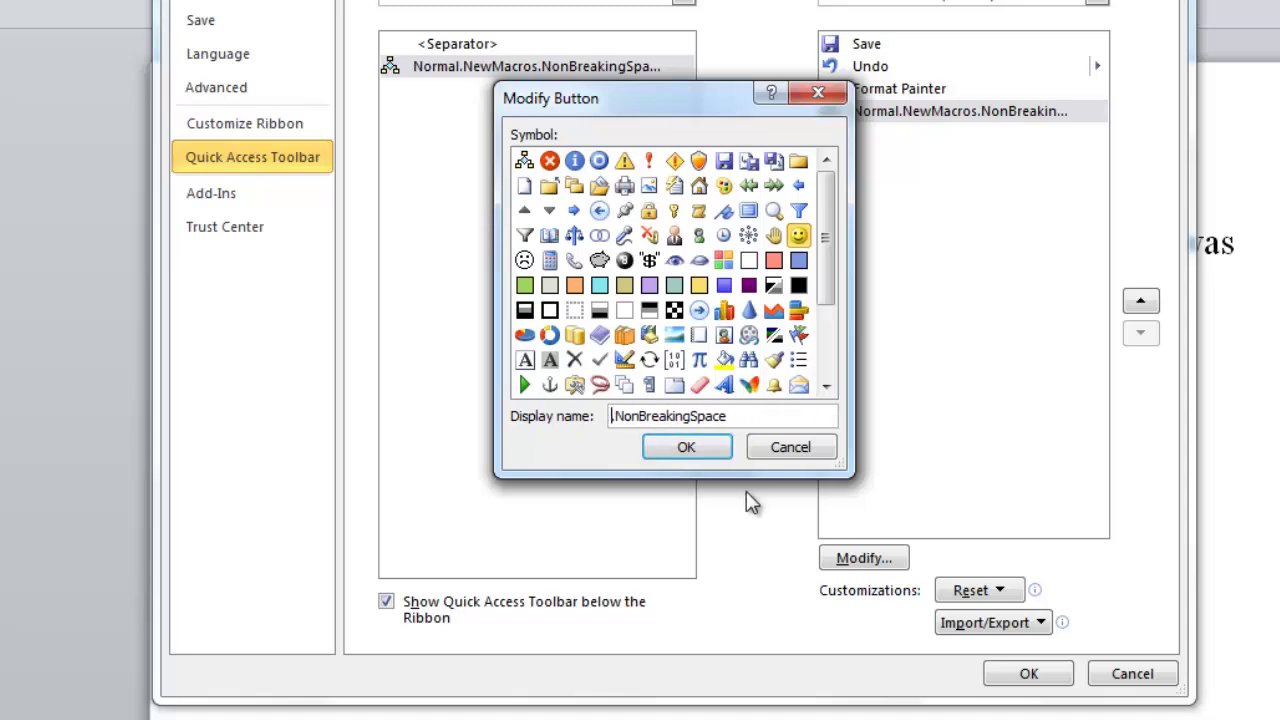
{"action": "key", "text": "Delete"}
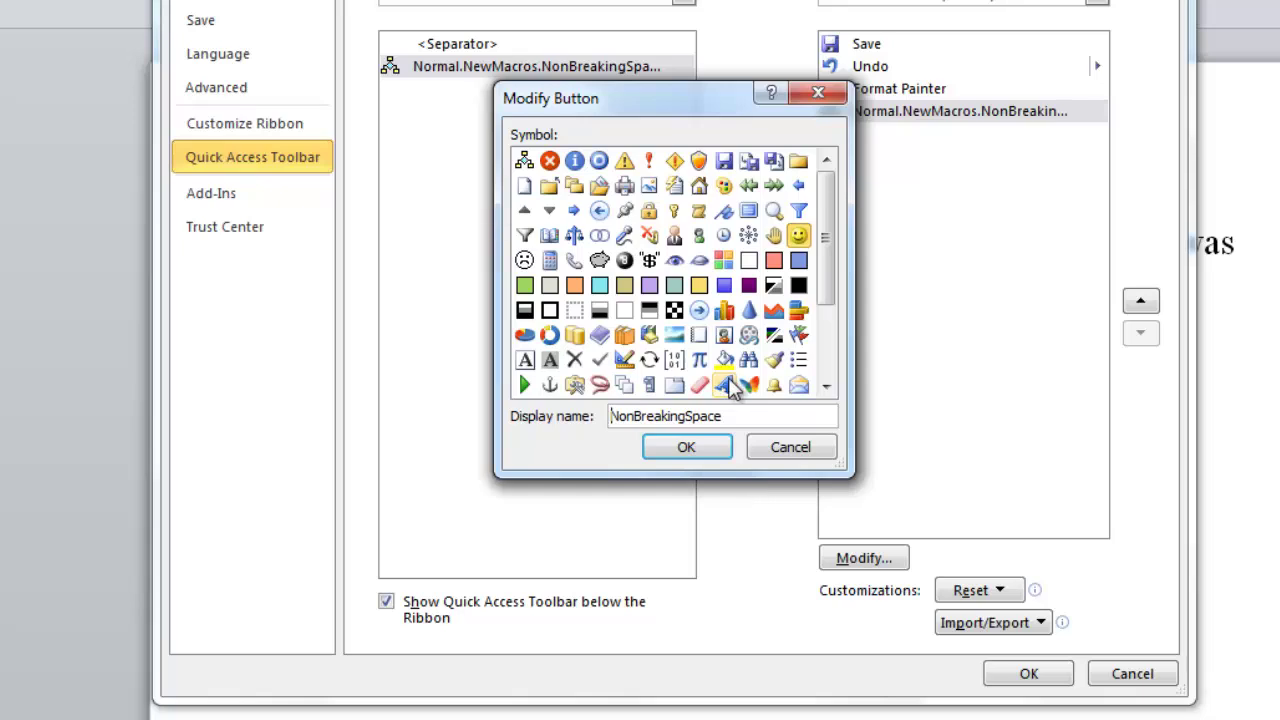
{"action": "left_click", "coordinate": [690, 448]}
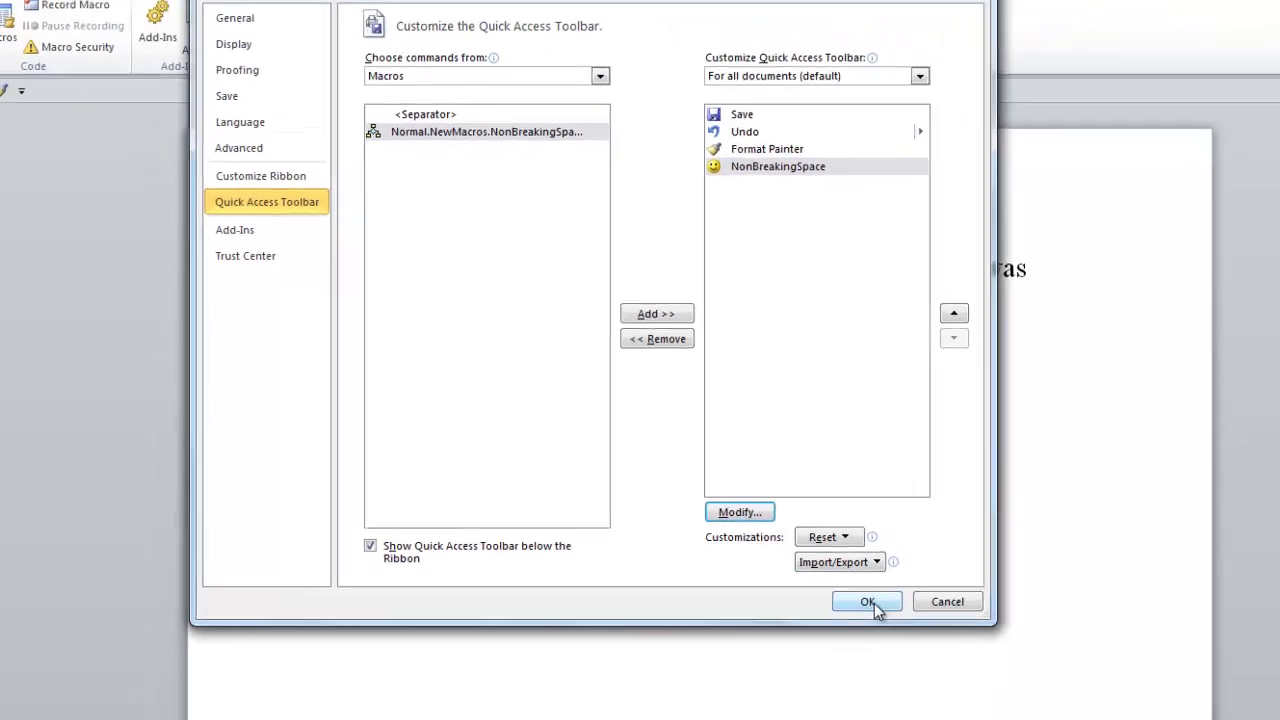
{"action": "left_click", "coordinate": [868, 602]}
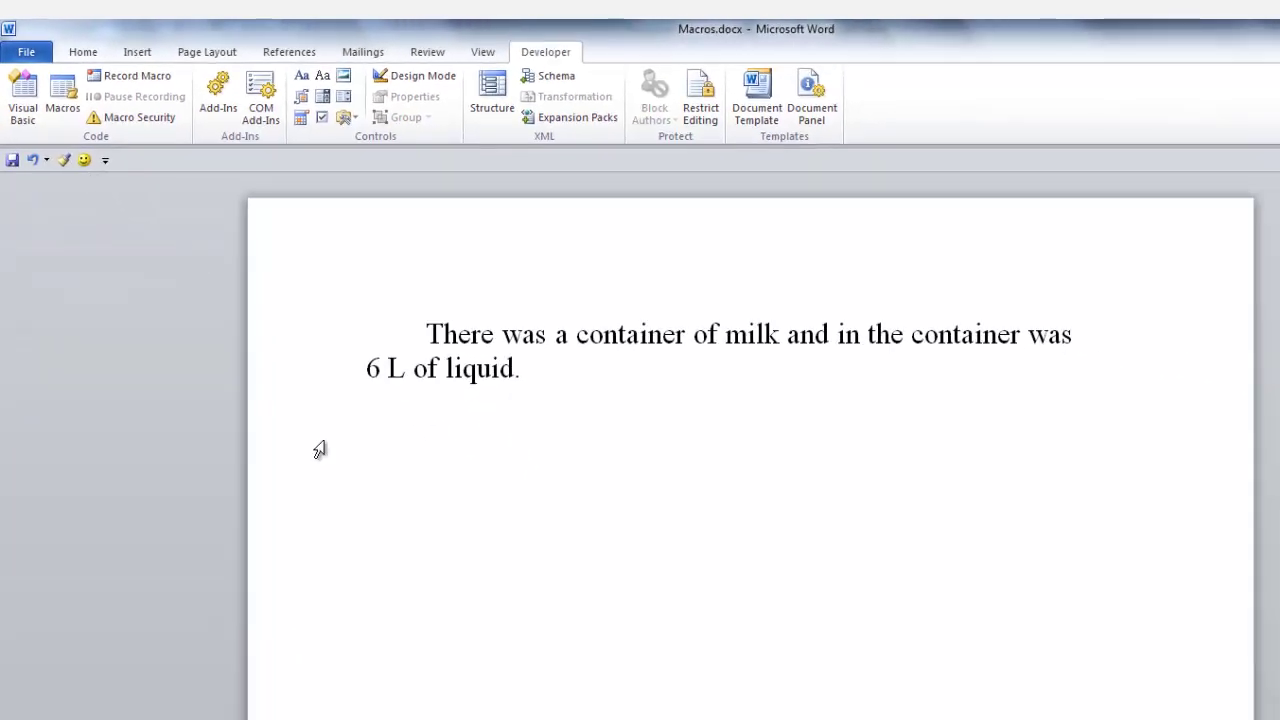
Insert "There was a container of milk and in the container was 6 L of liquid." as a second paragraph below the first
{"action": "left_click", "coordinate": [558, 372]}
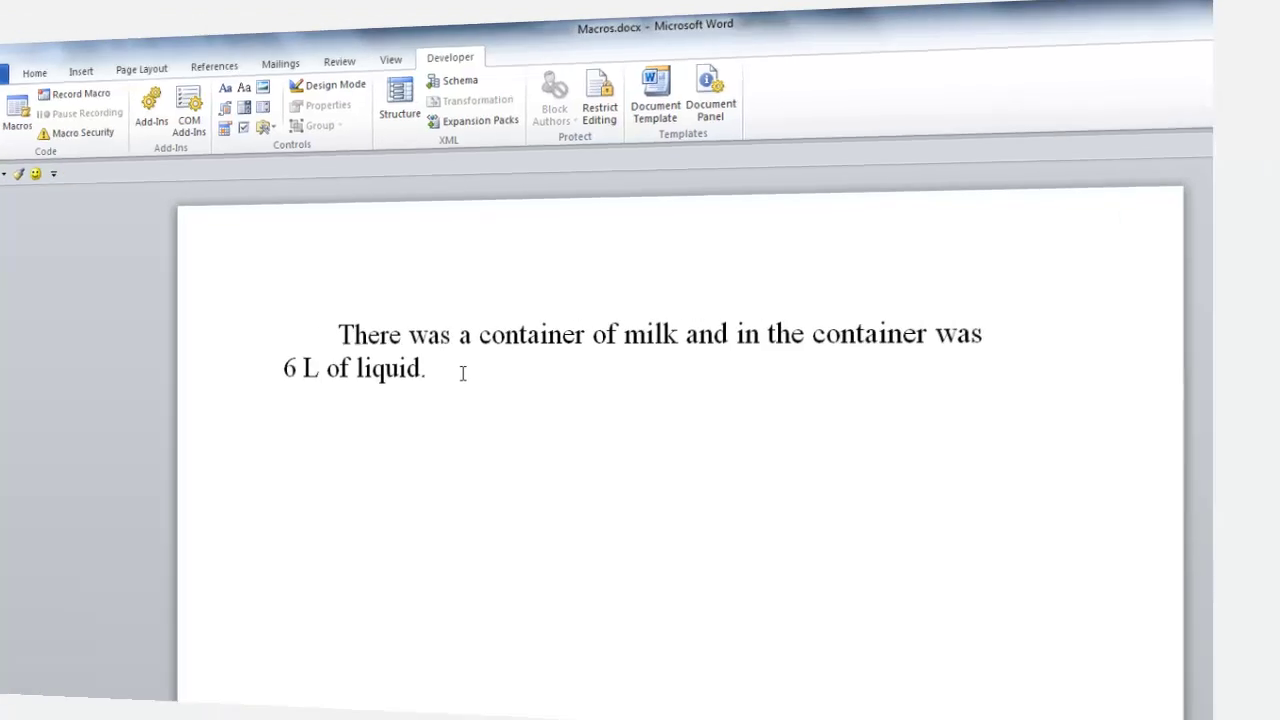
{"action": "type", "text": "There was a container of milk and in the container was 6 L of liquid."}
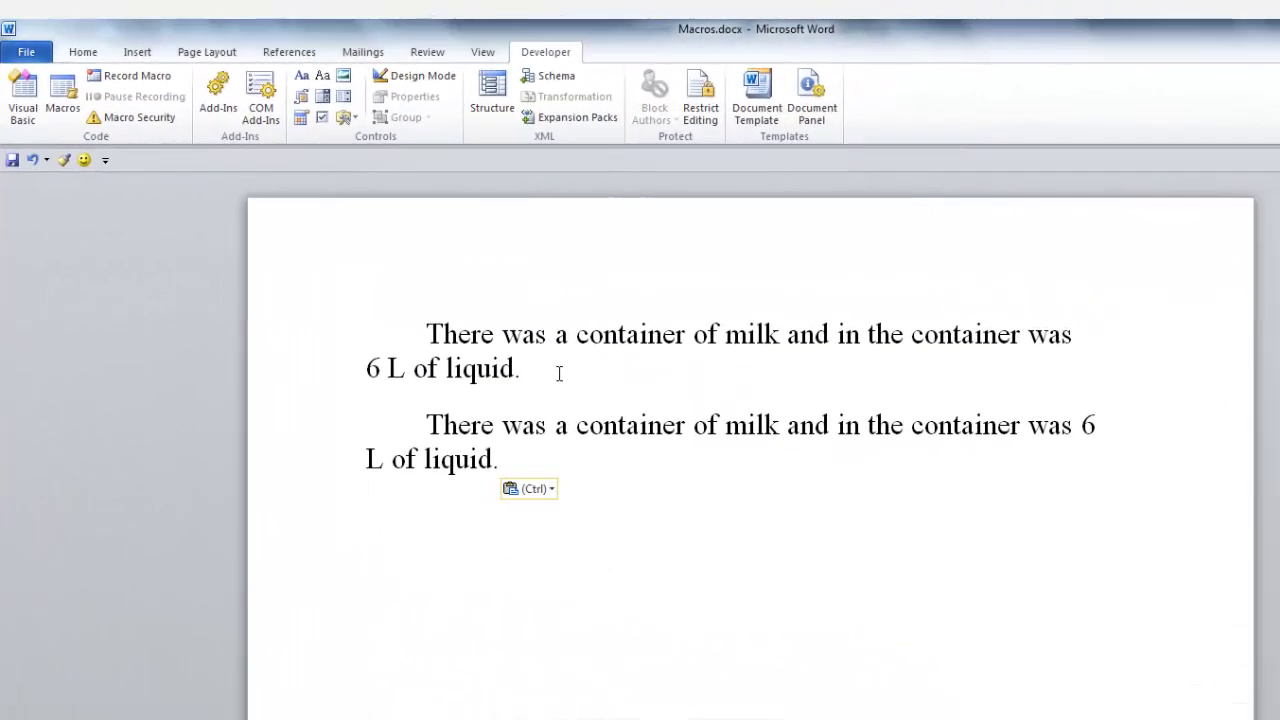